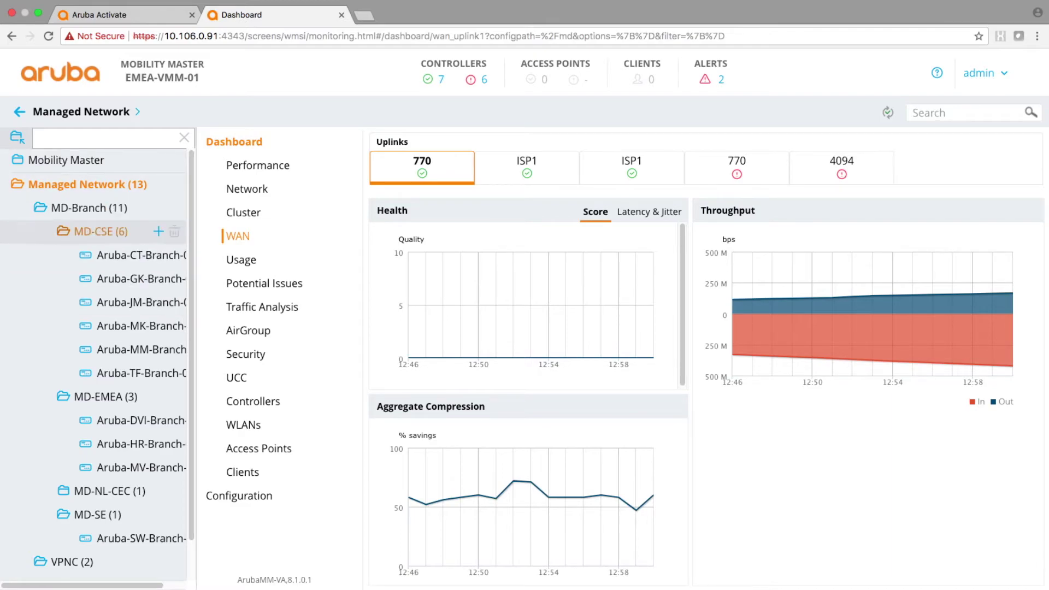
Collapse the MD-Branch group and the Managed Network tree, and open the configuration of the Managed Network level.
{"action": "left_click", "coordinate": [40, 207]}
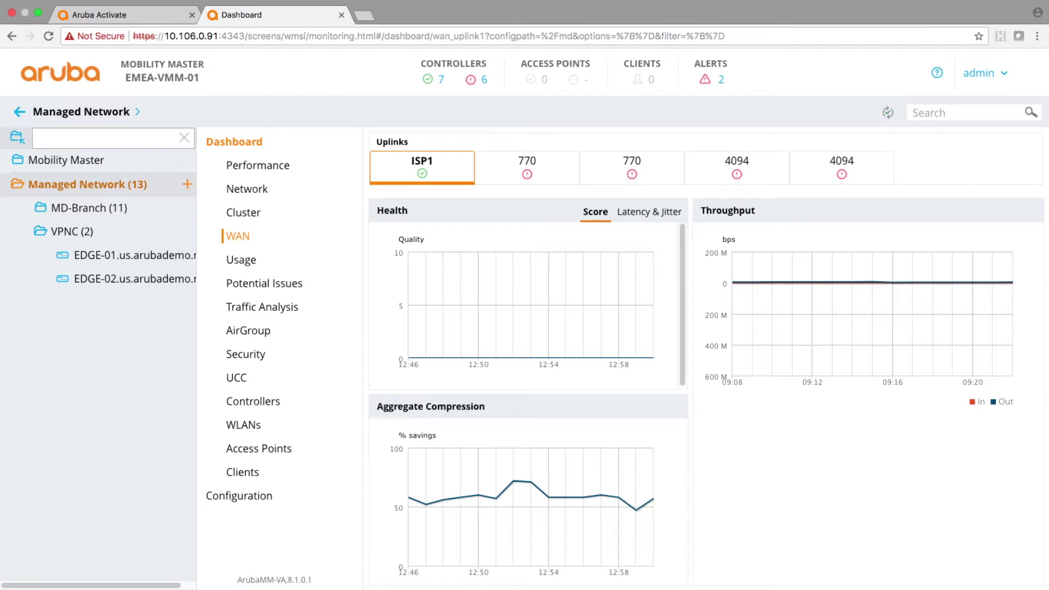
{"action": "left_click", "coordinate": [18, 184]}
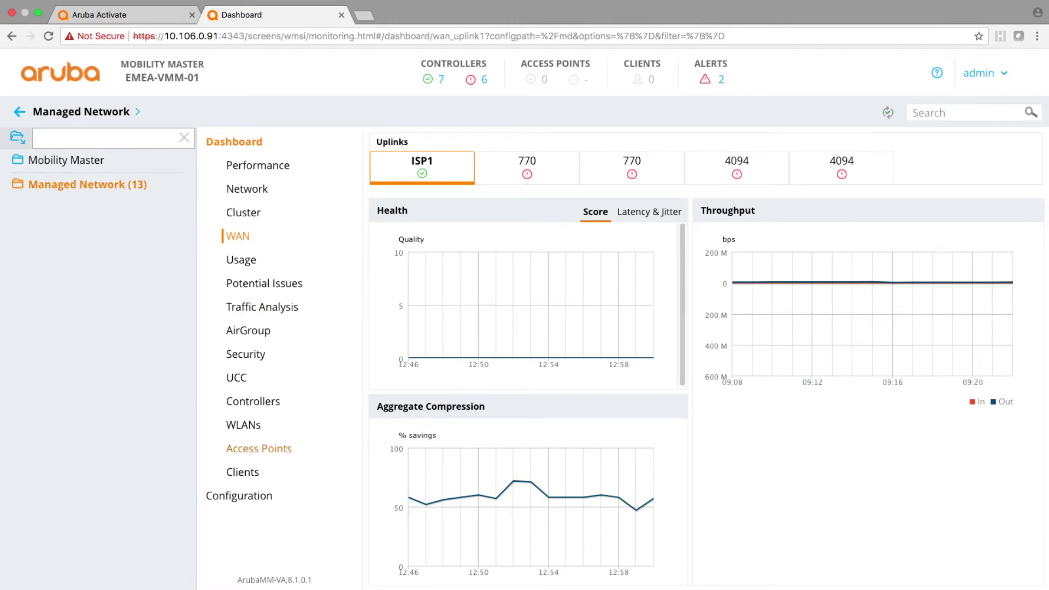
{"action": "left_click", "coordinate": [239, 496]}
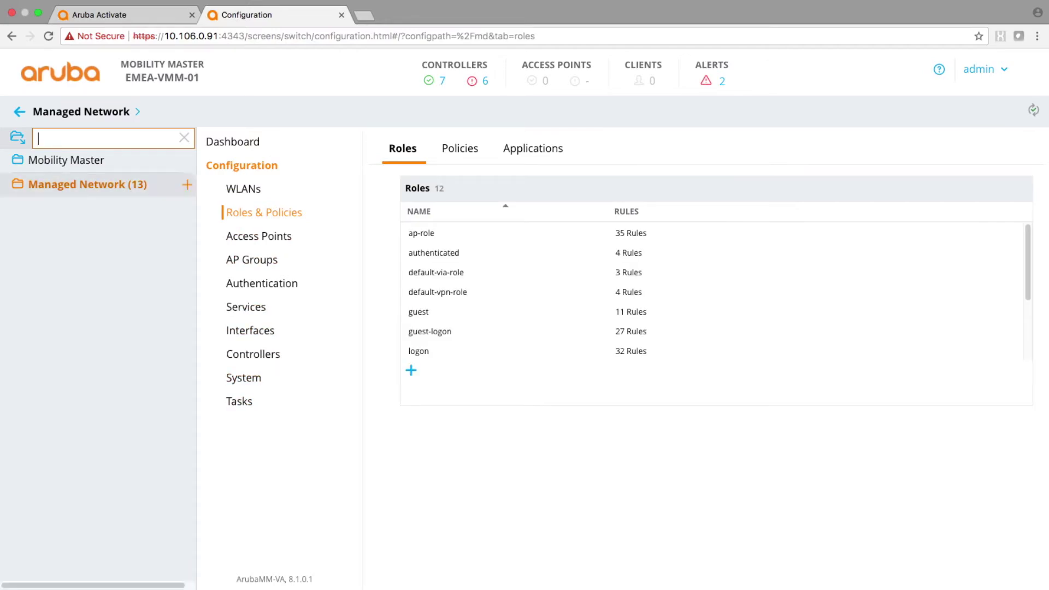
Expand the Managed Network hierarchy to examine the controllers in the VPNC group and the subgroups in MD-Branch.
{"action": "left_click", "coordinate": [18, 184]}
{"action": "left_click", "coordinate": [72, 231]}
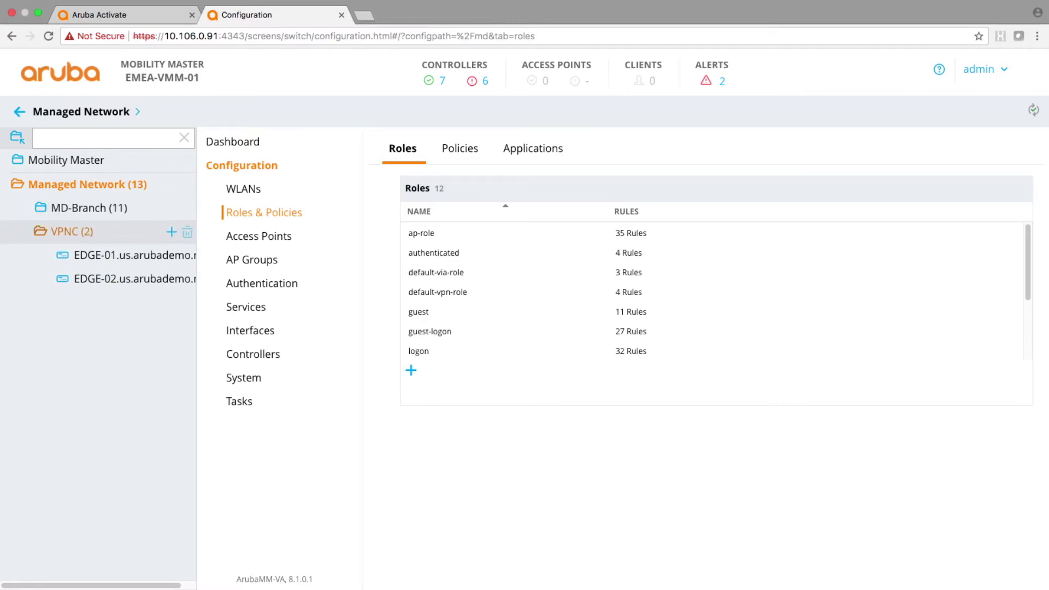
{"action": "left_click", "coordinate": [41, 231]}
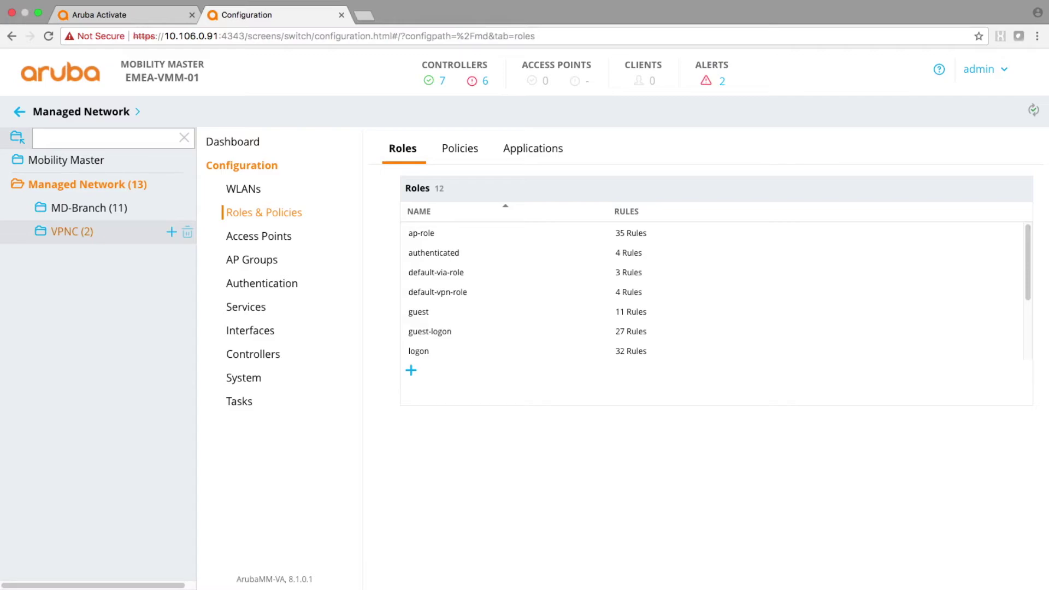
{"action": "left_click", "coordinate": [71, 231]}
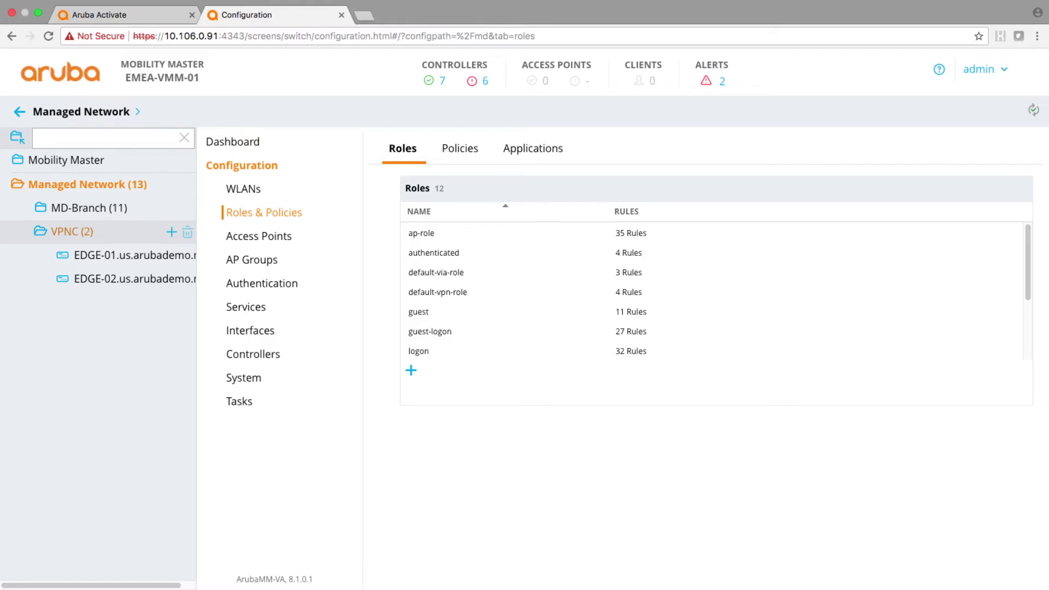
{"action": "left_click", "coordinate": [116, 255]}
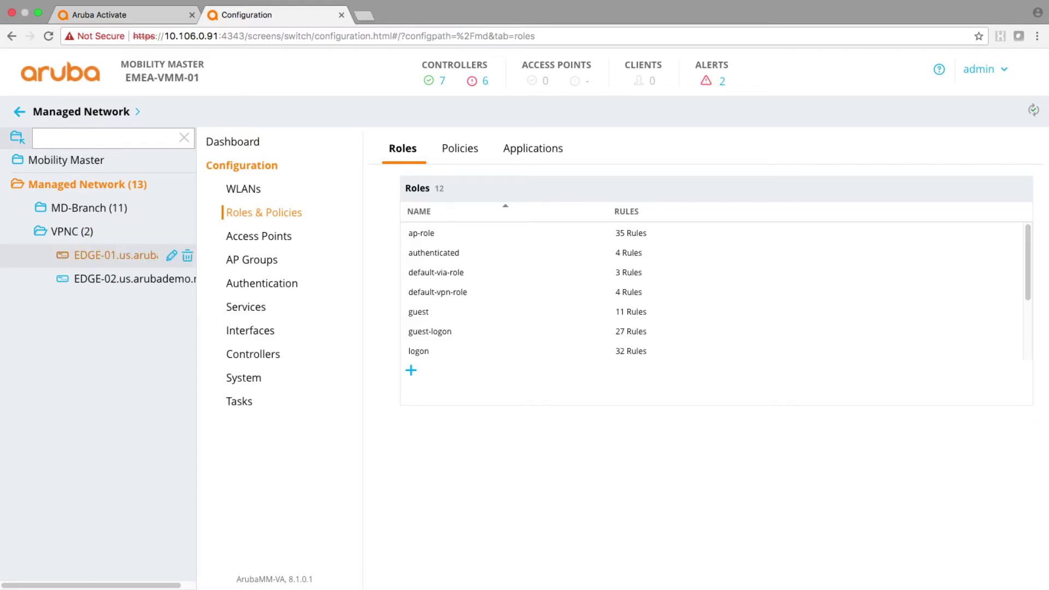
{"action": "left_click", "coordinate": [89, 207]}
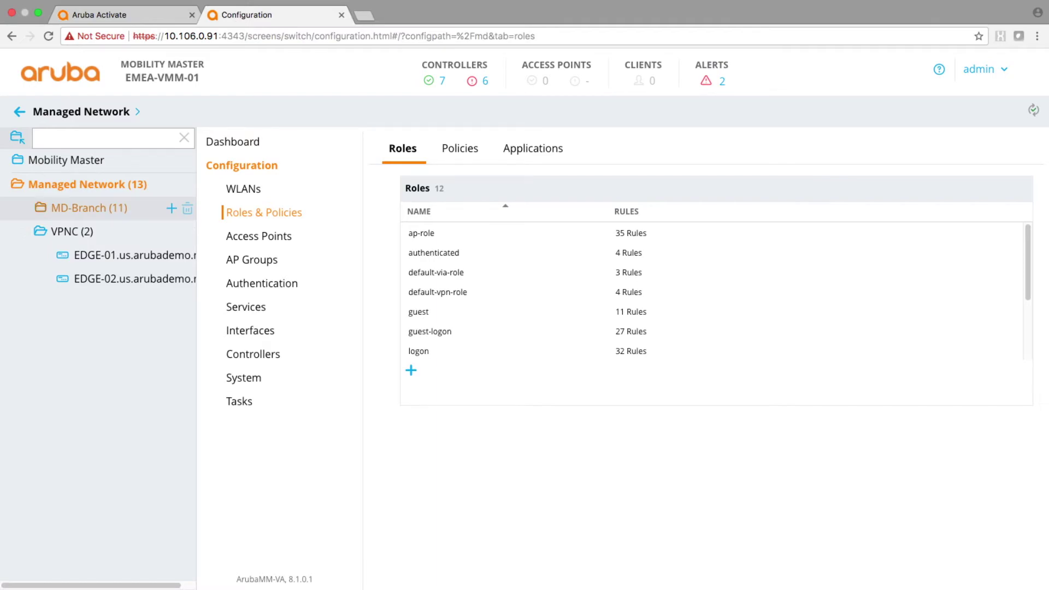
{"action": "left_click", "coordinate": [40, 208]}
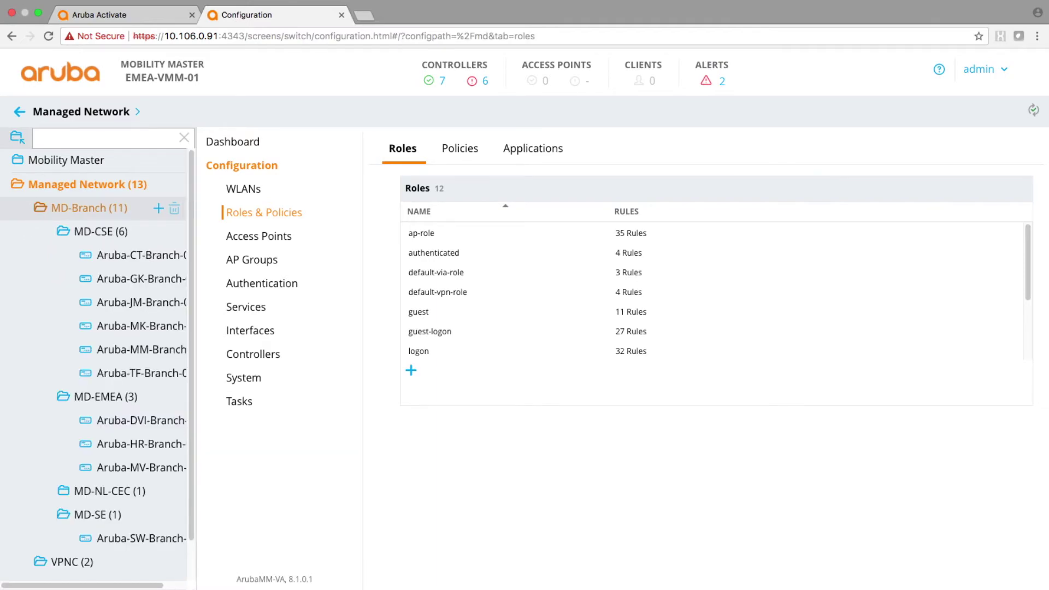
Collapse the MD-CSE and MD-EMEA groups and review the regional subgroups under MD-Branch.
{"action": "left_click", "coordinate": [101, 231]}
{"action": "left_click", "coordinate": [63, 231]}
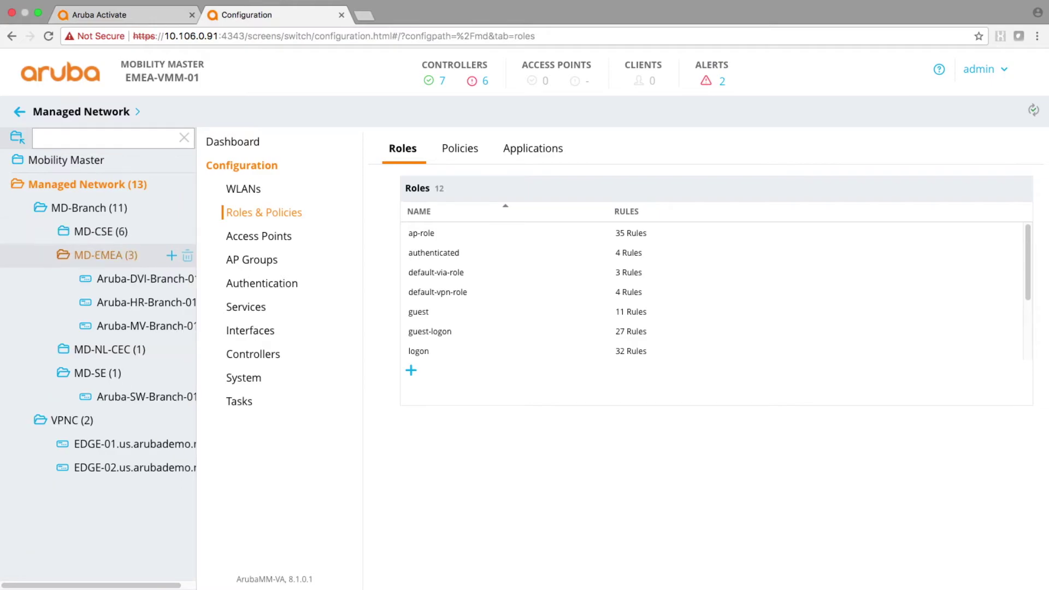
{"action": "left_click", "coordinate": [64, 256]}
{"action": "left_click", "coordinate": [101, 231]}
{"action": "left_click", "coordinate": [105, 255]}
{"action": "left_click", "coordinate": [100, 231]}
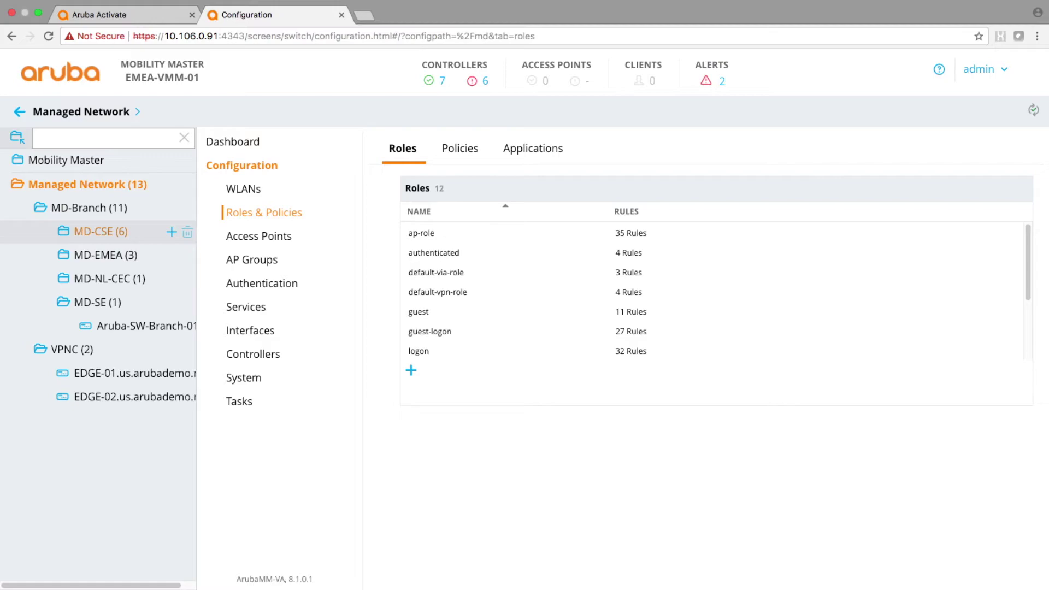
{"action": "left_click", "coordinate": [106, 254]}
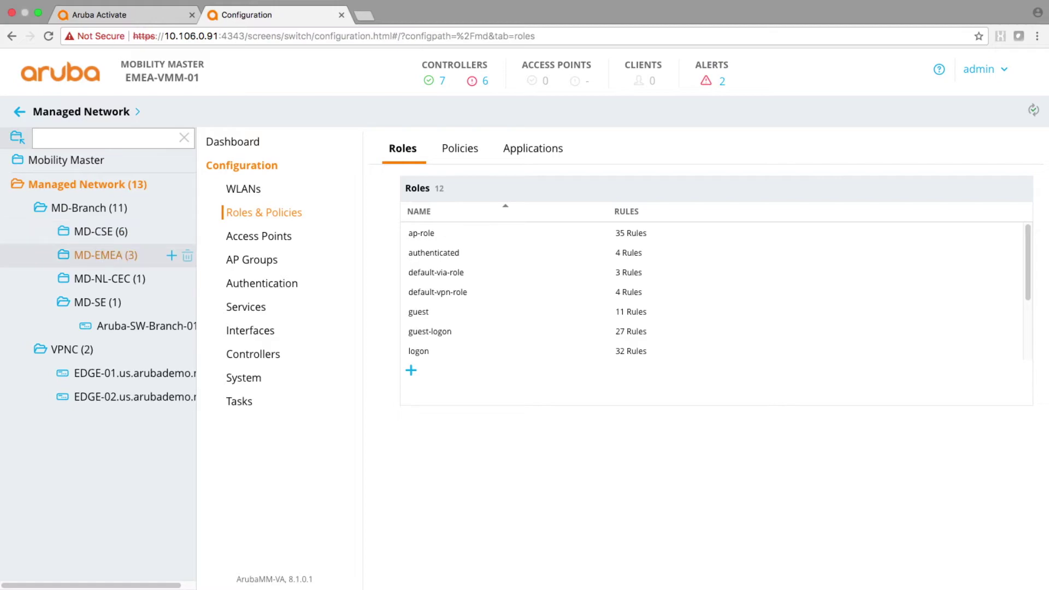
{"action": "left_click", "coordinate": [109, 278]}
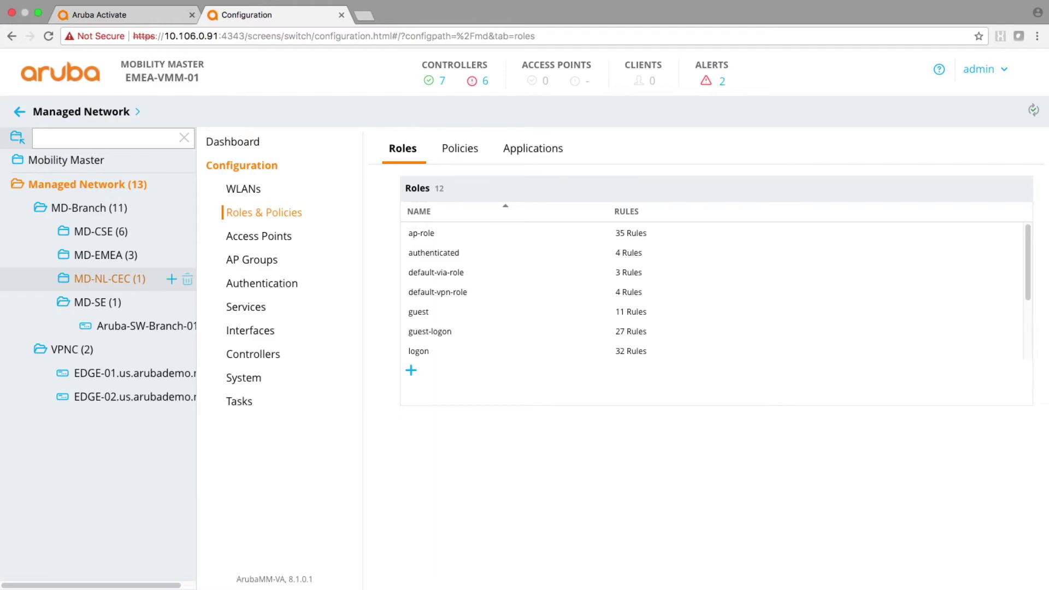
{"action": "left_click", "coordinate": [97, 302]}
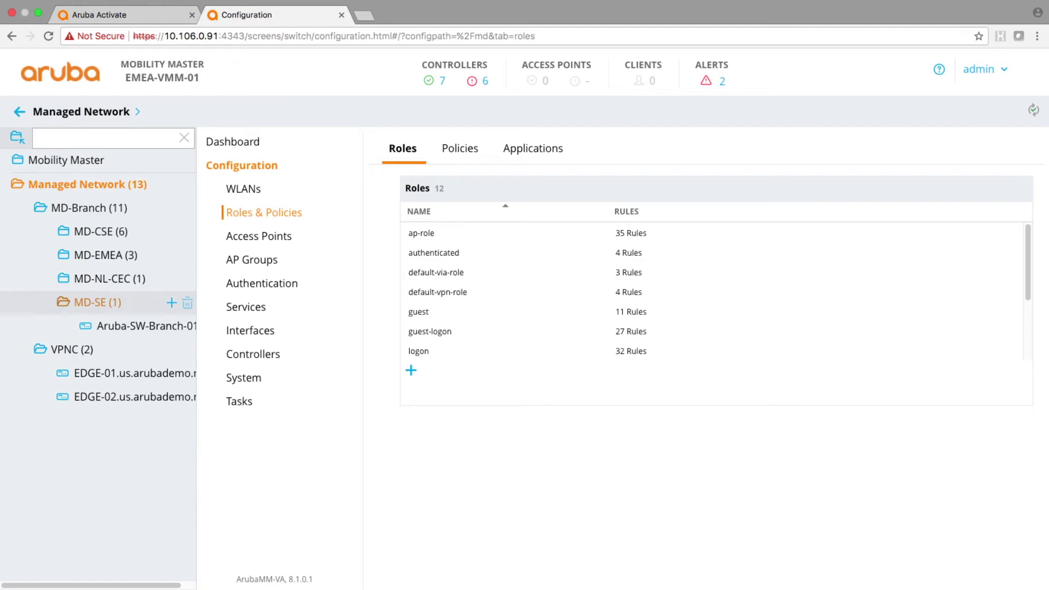
{"action": "left_click", "coordinate": [109, 278]}
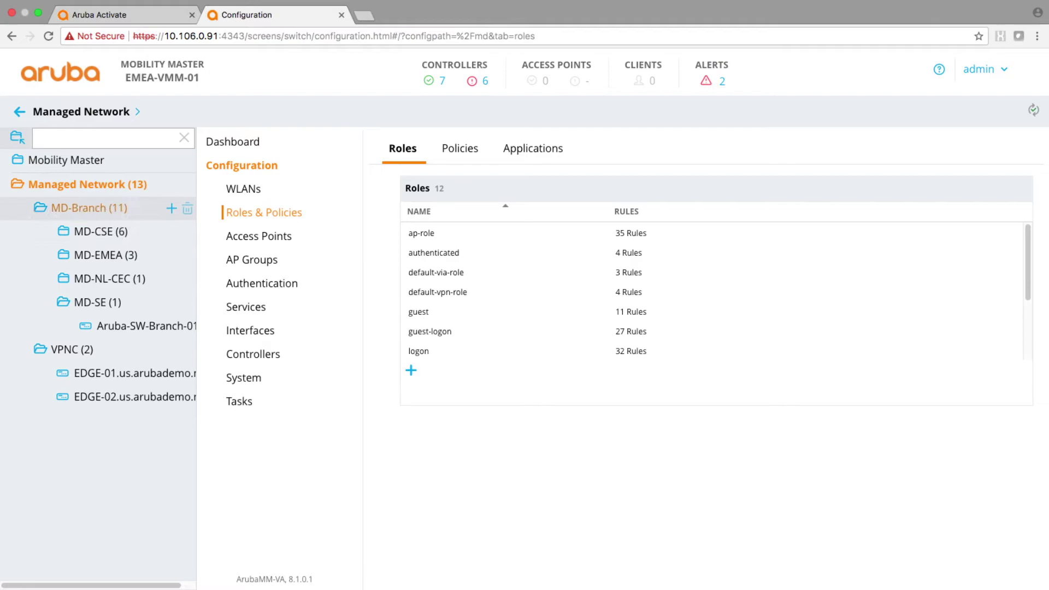
Try adding a controller with hostname Test1 to the MD-EMEA group under MD-Branch, and cancel the entry.
{"action": "left_click", "coordinate": [89, 208]}
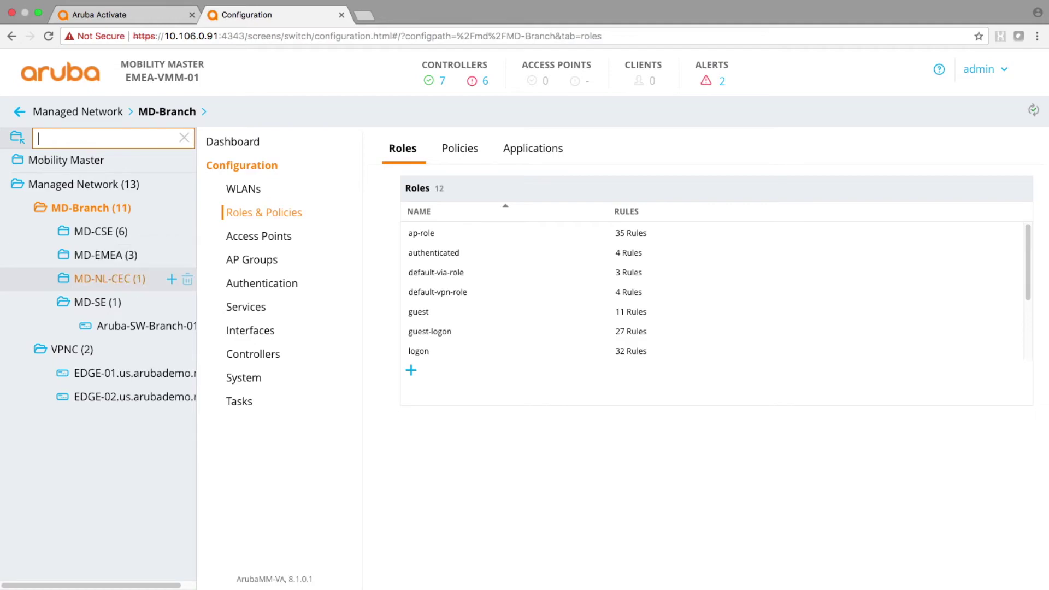
{"action": "left_click", "coordinate": [106, 255]}
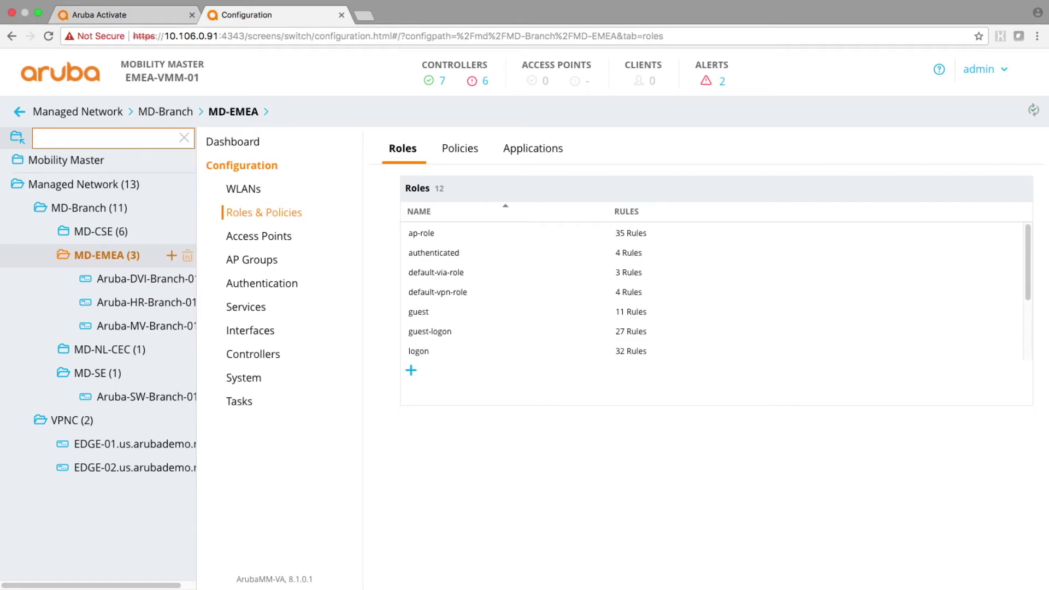
{"action": "left_click", "coordinate": [171, 256]}
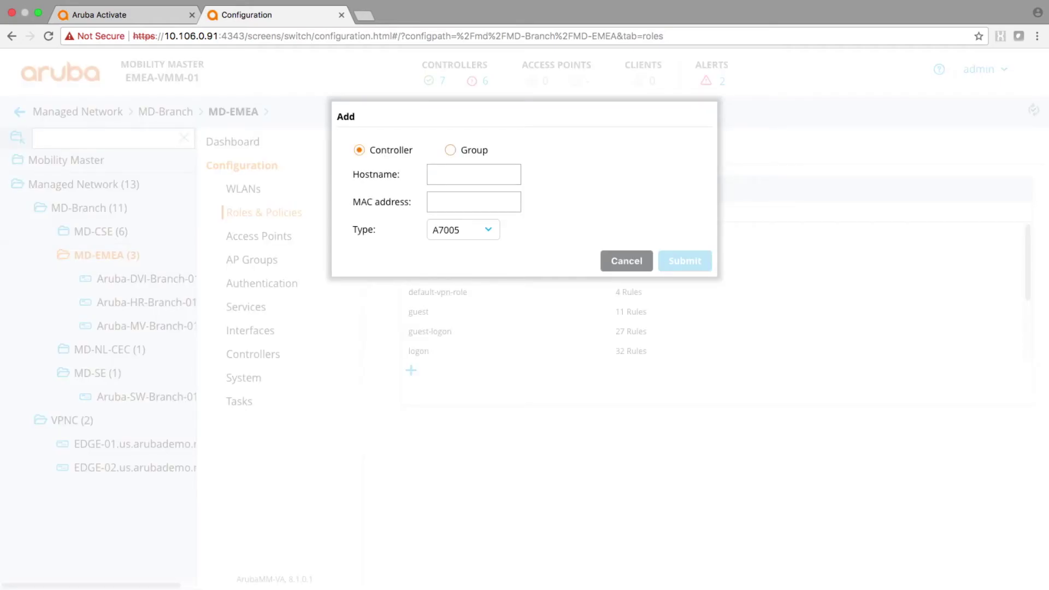
{"action": "left_click", "coordinate": [474, 175]}
{"action": "type", "text": "Test1"}
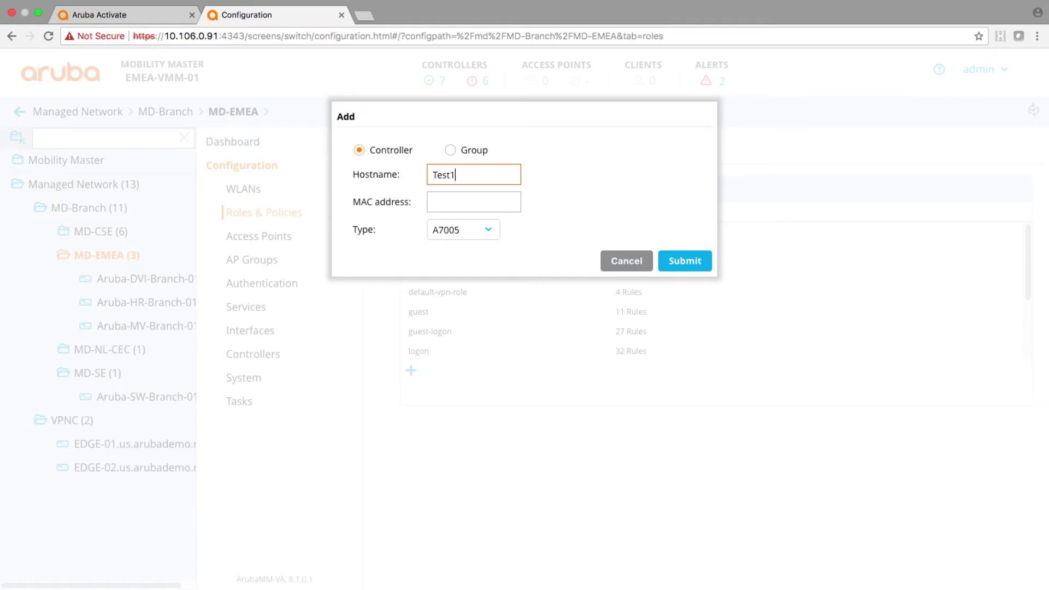
{"action": "left_click", "coordinate": [473, 202]}
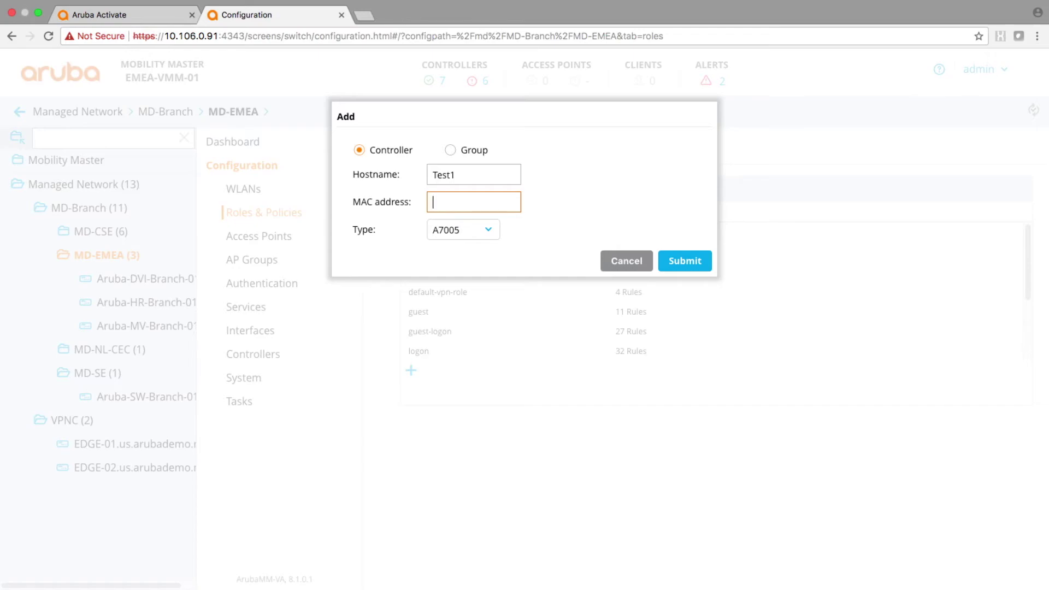
{"action": "left_click", "coordinate": [464, 229]}
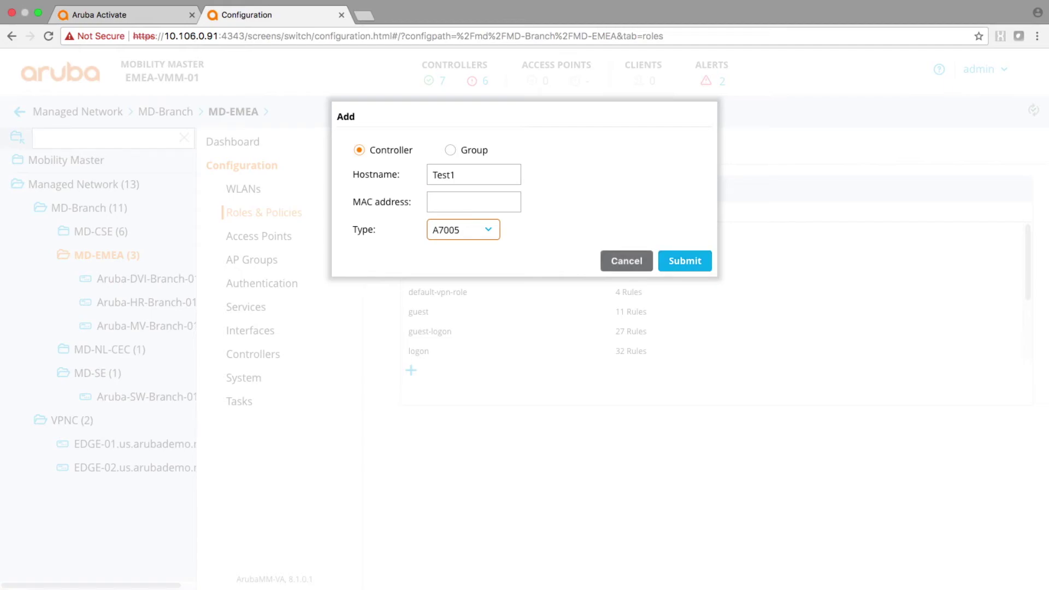
{"action": "left_click", "coordinate": [626, 260]}
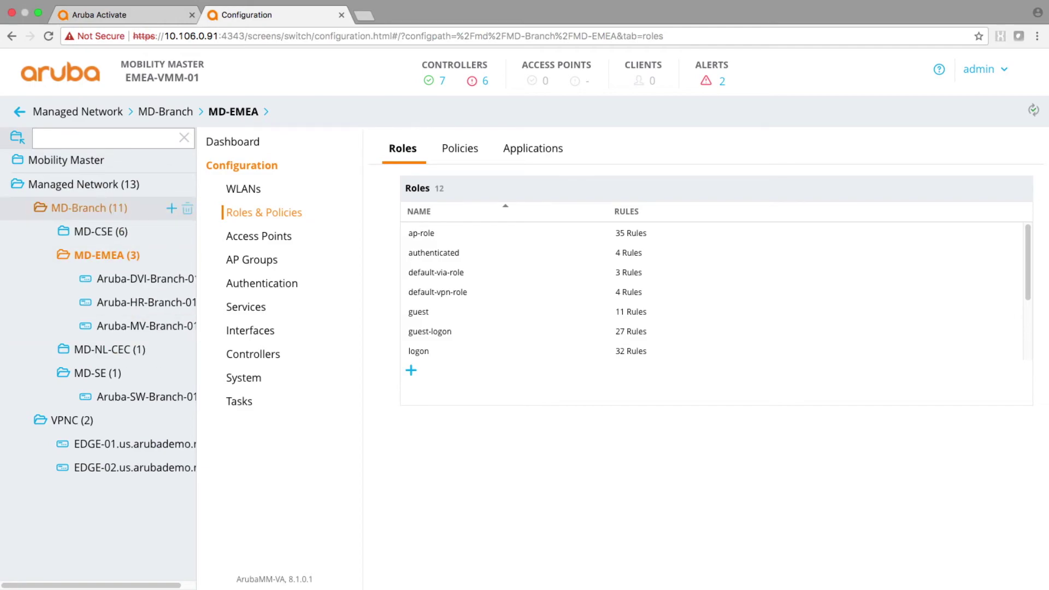
Collapse the MD-Branch group and open the controller settings of EDGE-01 in the VPNC group.
{"action": "left_click", "coordinate": [41, 208]}
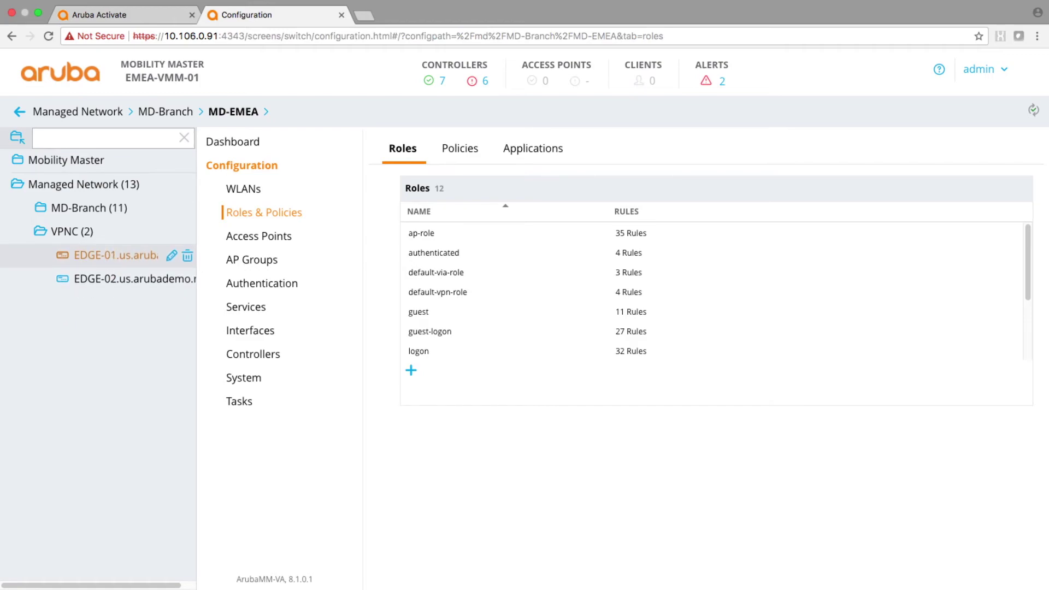
{"action": "left_click", "coordinate": [115, 256]}
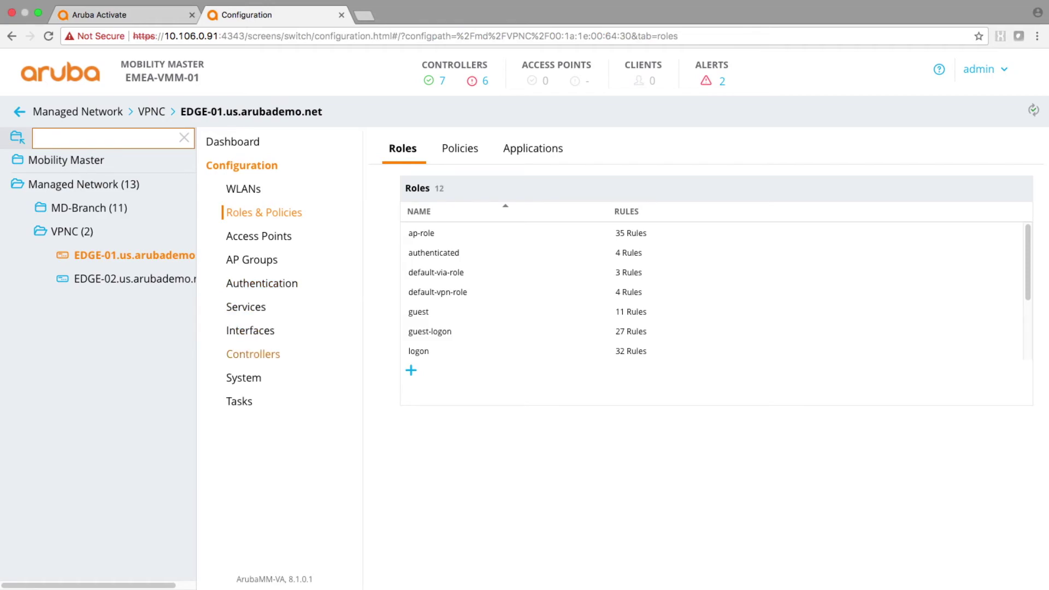
{"action": "left_click", "coordinate": [253, 354]}
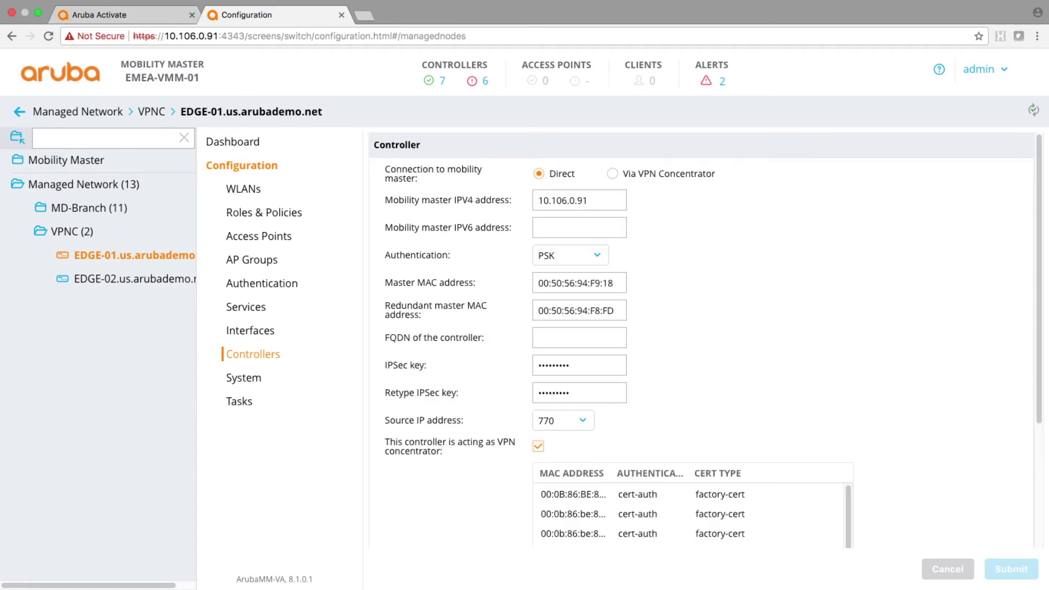
Turn the VPN concentrator option of EDGE-01 off and on again, and discard the changes.
{"action": "left_click", "coordinate": [538, 446]}
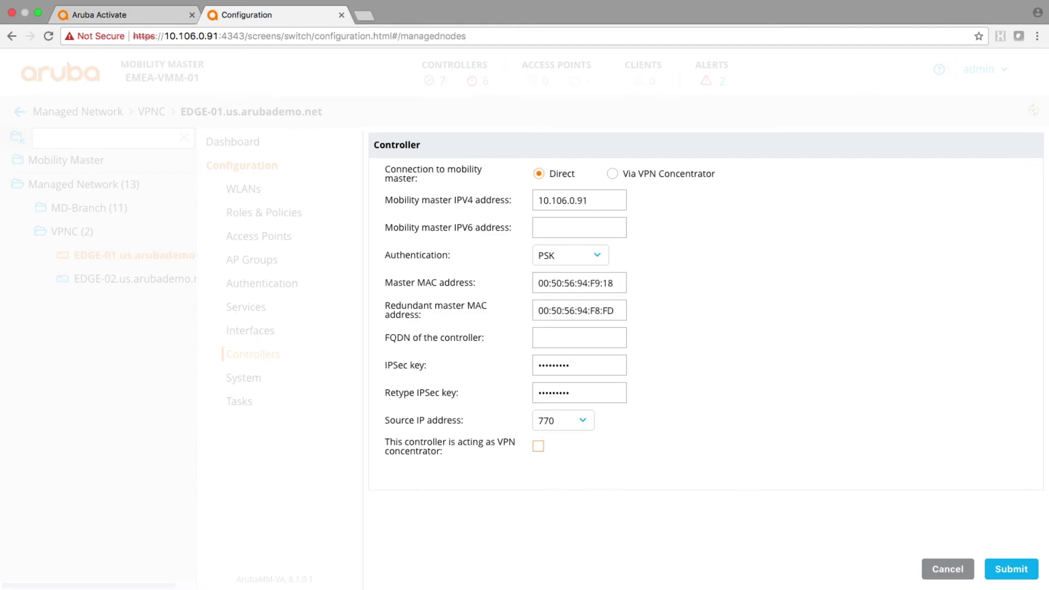
{"action": "left_click", "coordinate": [538, 447]}
{"action": "left_click", "coordinate": [579, 228]}
{"action": "left_click", "coordinate": [579, 282]}
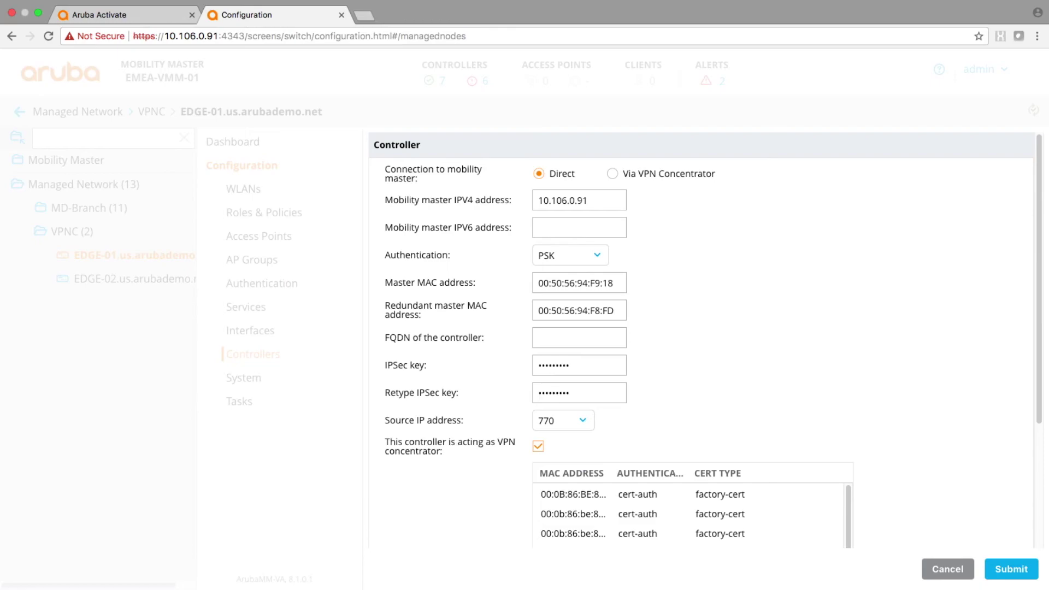
{"action": "left_click", "coordinate": [947, 569]}
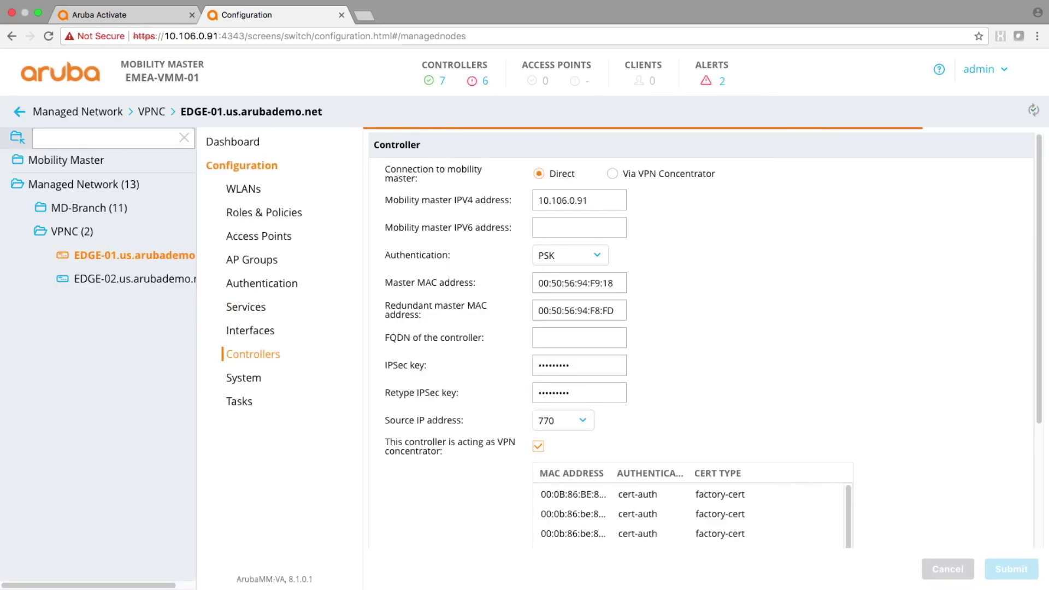
Review the VPN concentrator peers of EDGE-01 and start a new peer managed controller with MAC address "aa".
{"action": "scroll", "coordinate": [699, 328], "scroll_direction": "down", "scroll_amount": 4}
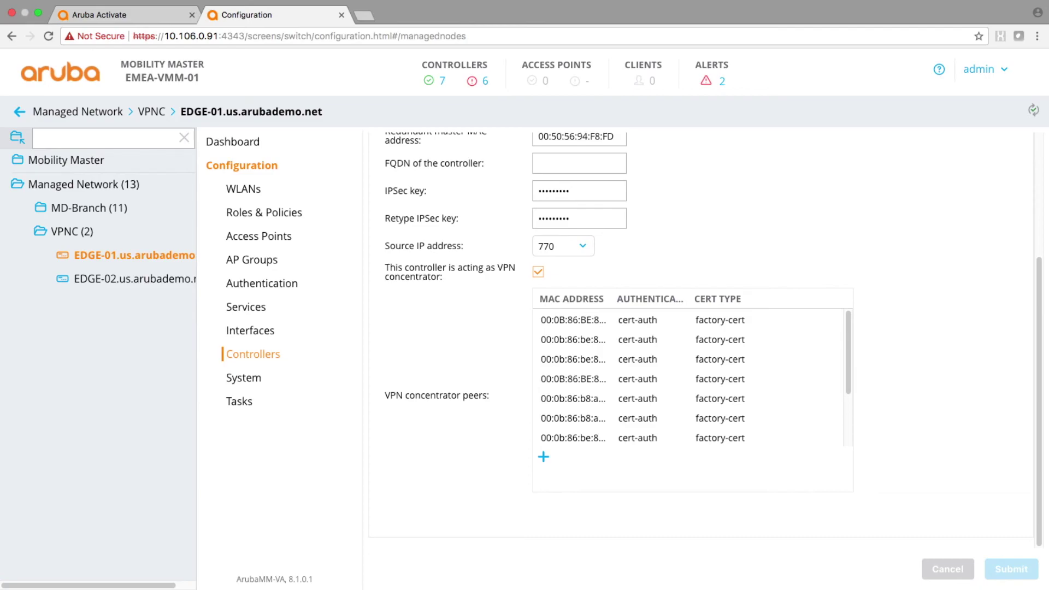
{"action": "scroll", "coordinate": [689, 379], "scroll_direction": "down", "scroll_amount": 3}
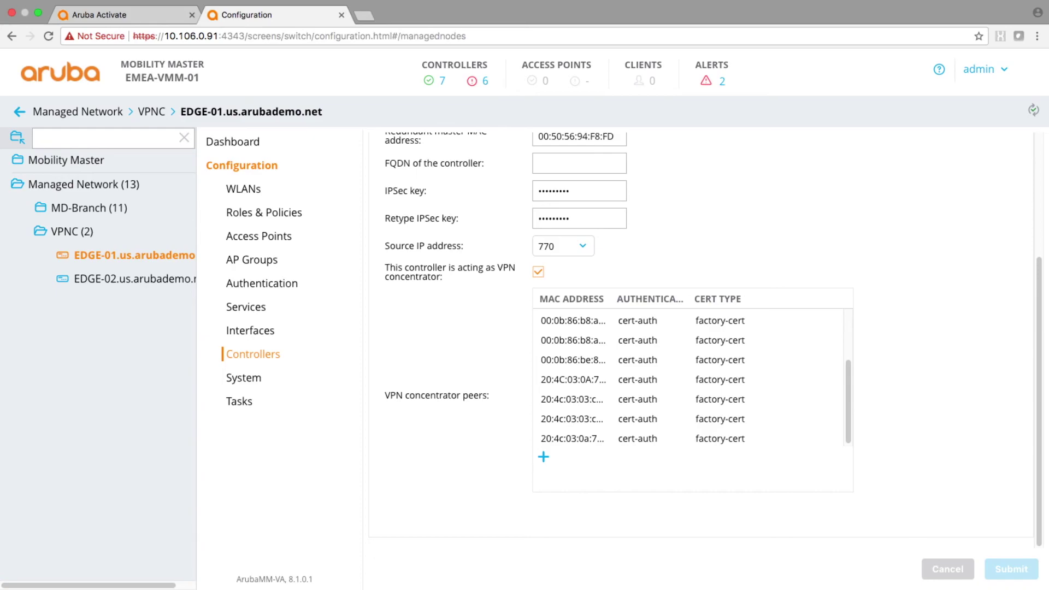
{"action": "left_click", "coordinate": [544, 457]}
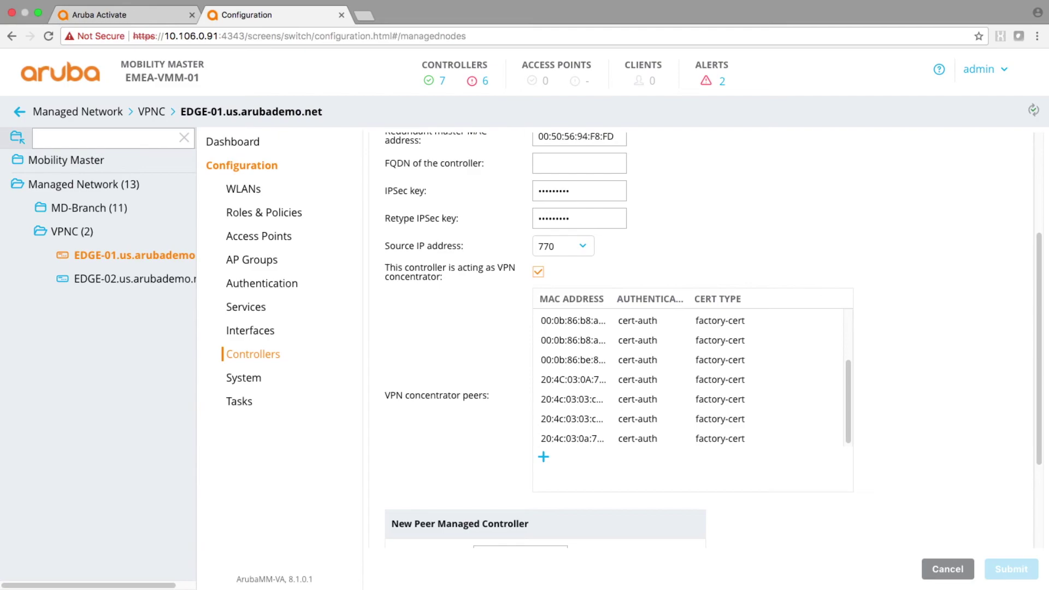
{"action": "scroll", "coordinate": [701, 339], "scroll_direction": "down", "scroll_amount": 3}
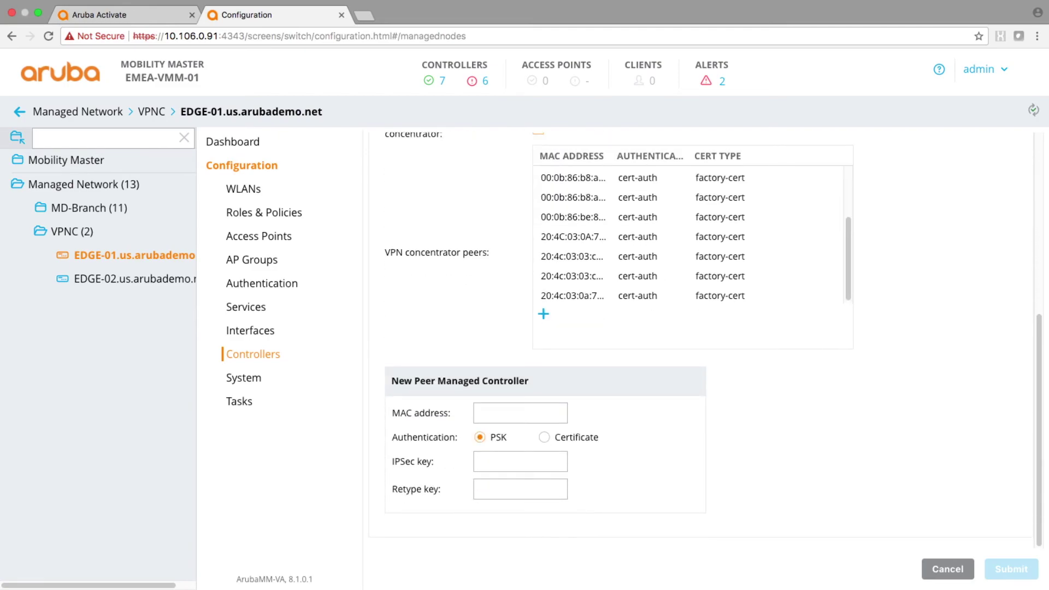
{"action": "left_click", "coordinate": [520, 413]}
{"action": "type", "text": "aa"}
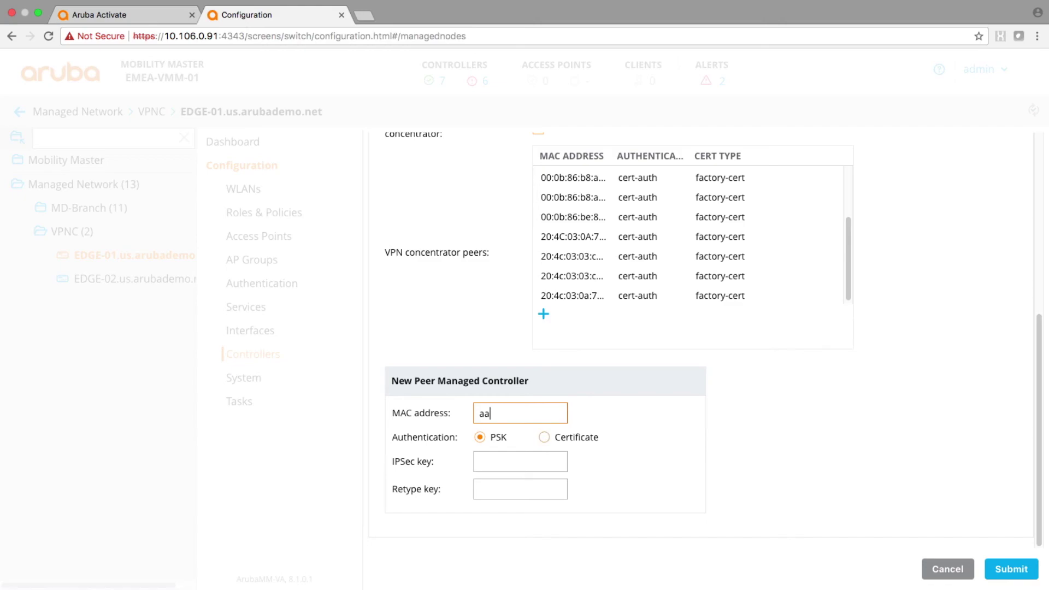
Compare PSK and Certificate authentication for the new peer, choose Certificate with a certificate type, and cancel the peer.
{"action": "left_click", "coordinate": [544, 437]}
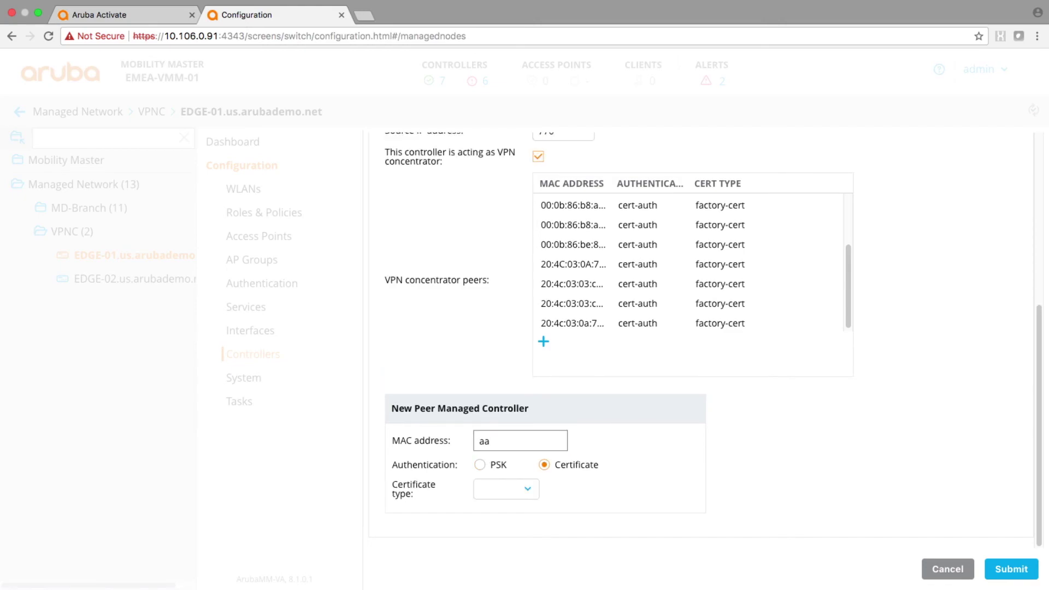
{"action": "left_click", "coordinate": [480, 464]}
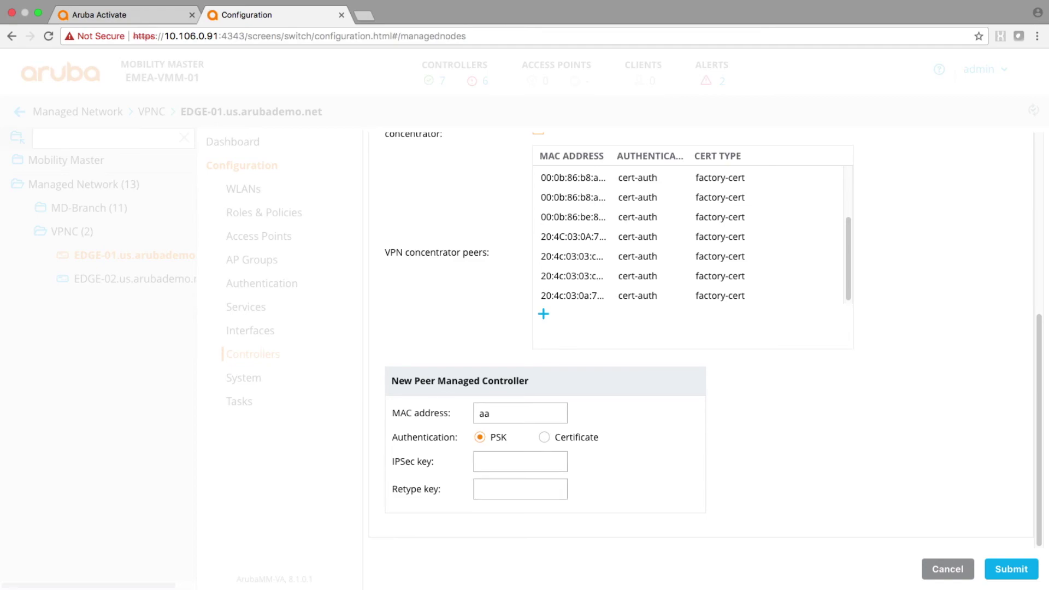
{"action": "left_click", "coordinate": [544, 437]}
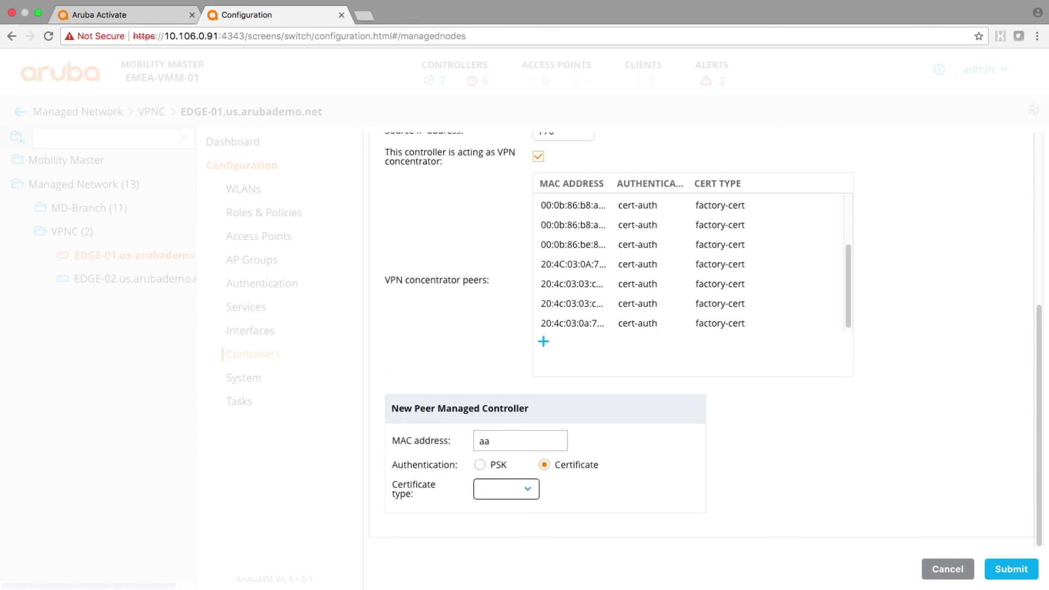
{"action": "left_click", "coordinate": [506, 489]}
{"action": "left_click", "coordinate": [500, 502]}
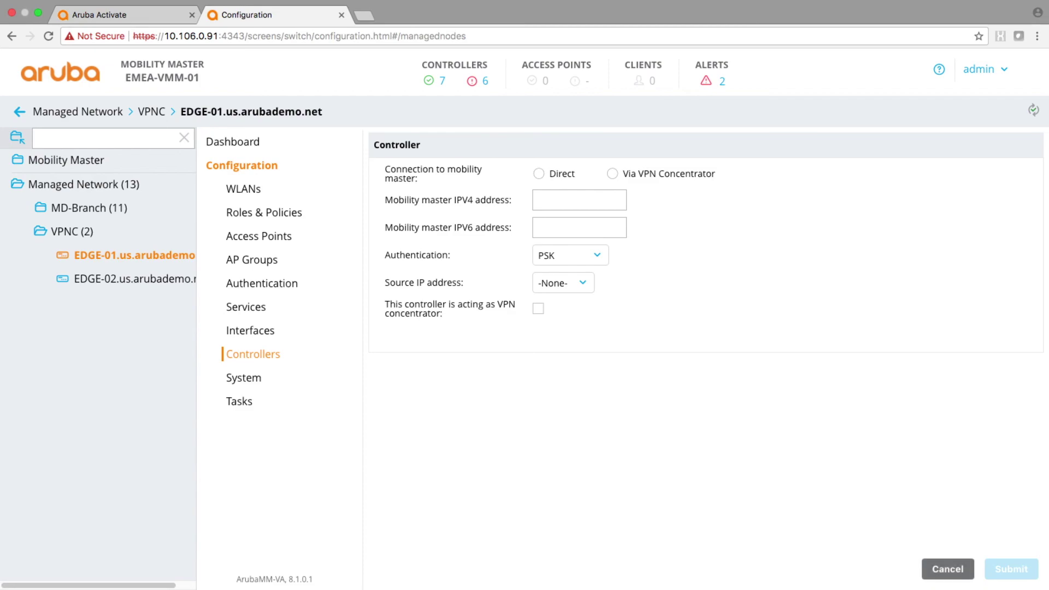
{"action": "left_click", "coordinate": [948, 569]}
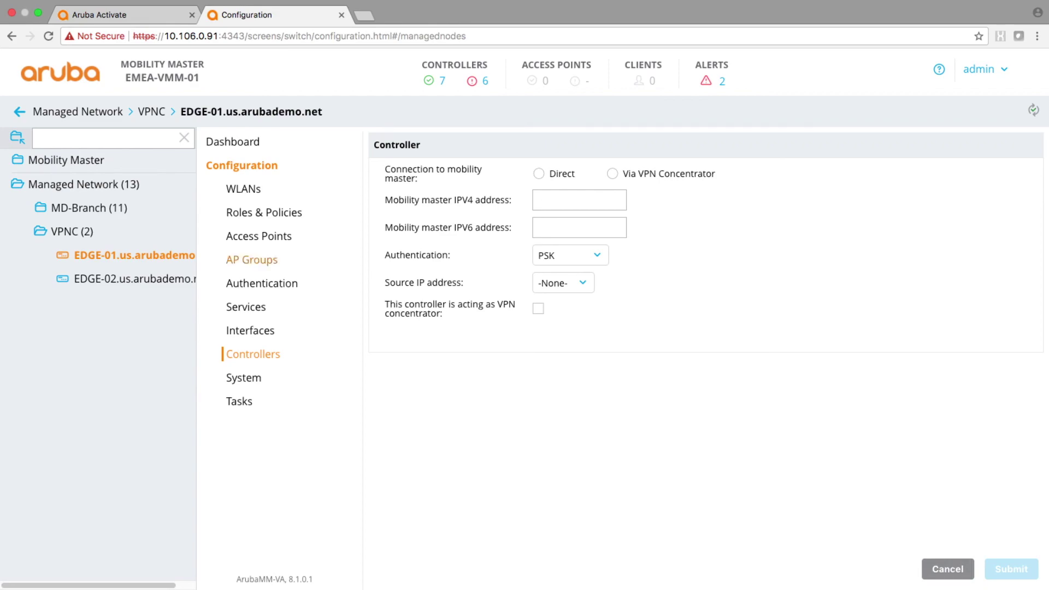